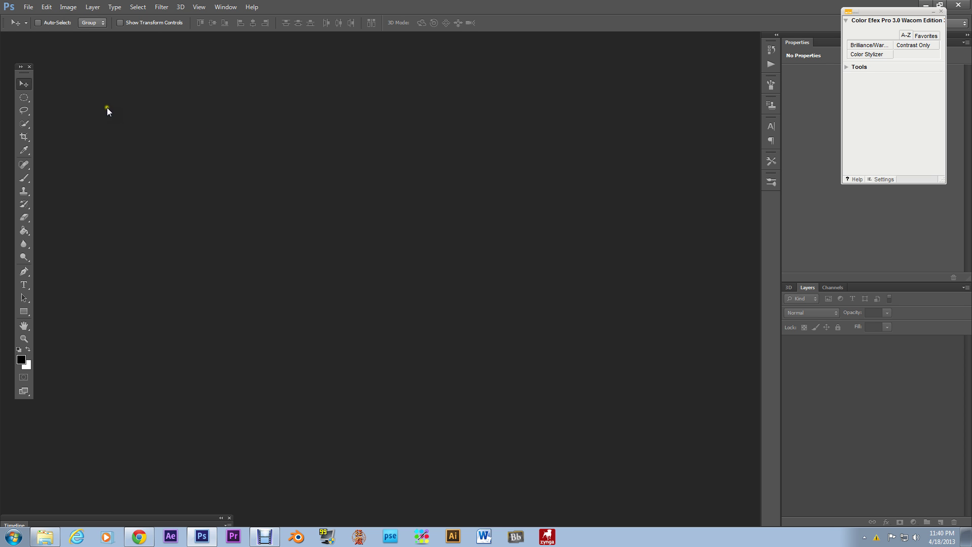
# - Launch Image Processor from File > Scripts and pick the sidney folder as source
pyautogui.click(33, 10)
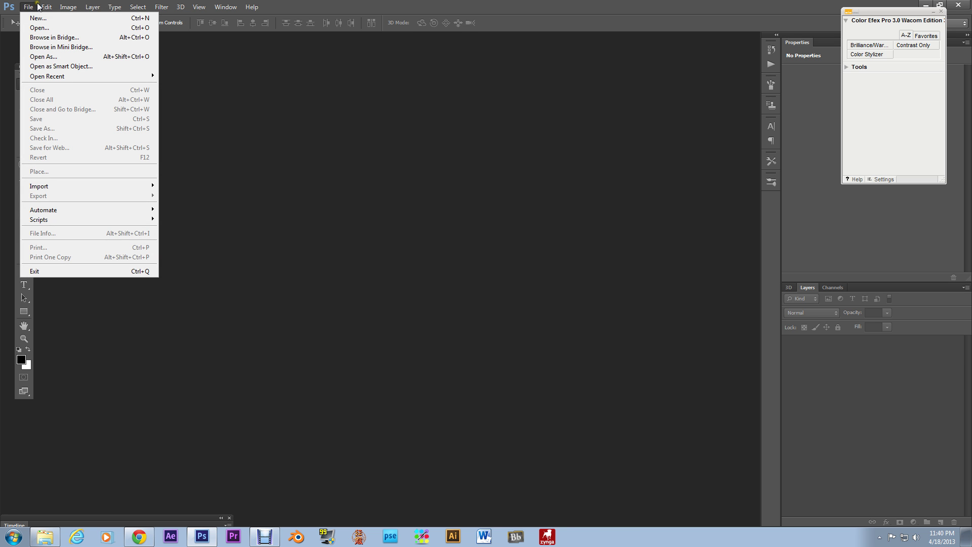
pyautogui.click(33, 9)
pyautogui.moveTo(54, 220)
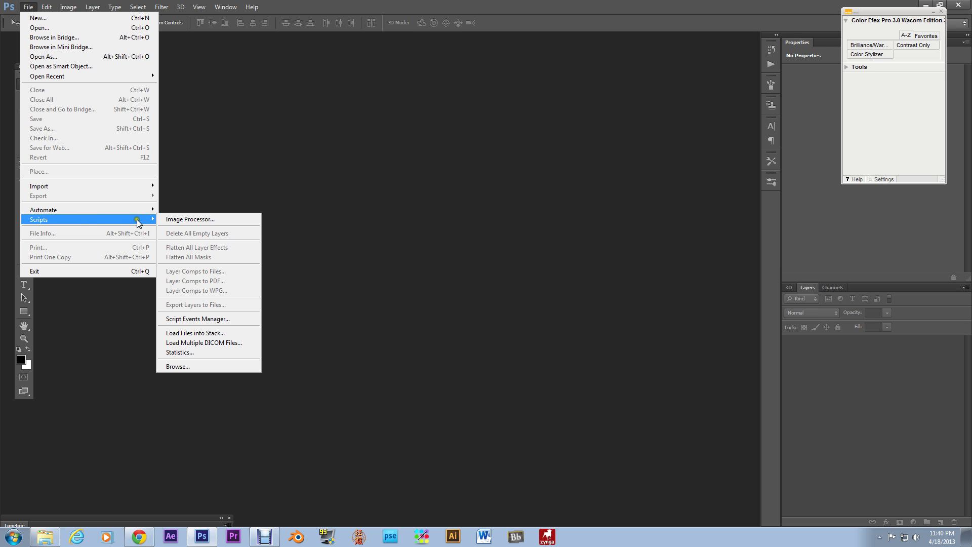
pyautogui.click(171, 220)
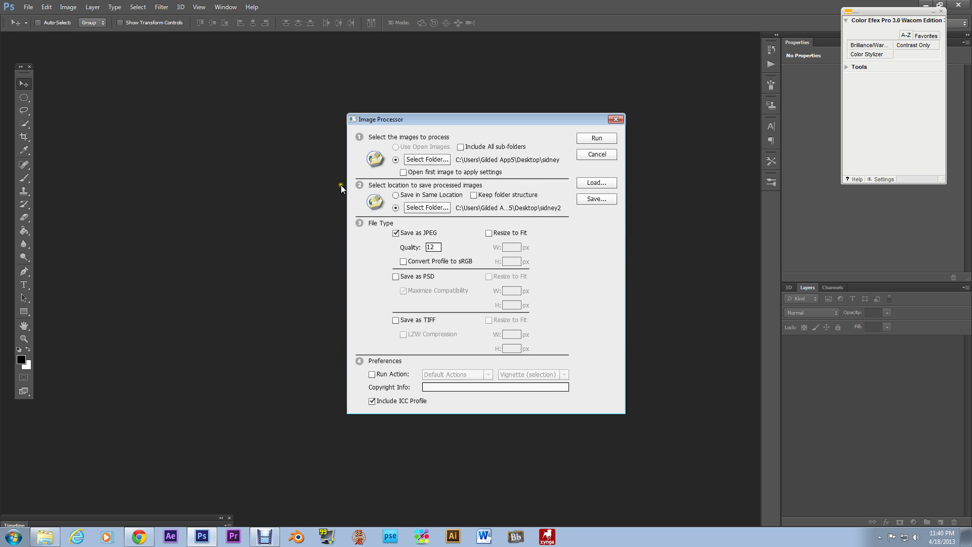
pyautogui.click(410, 162)
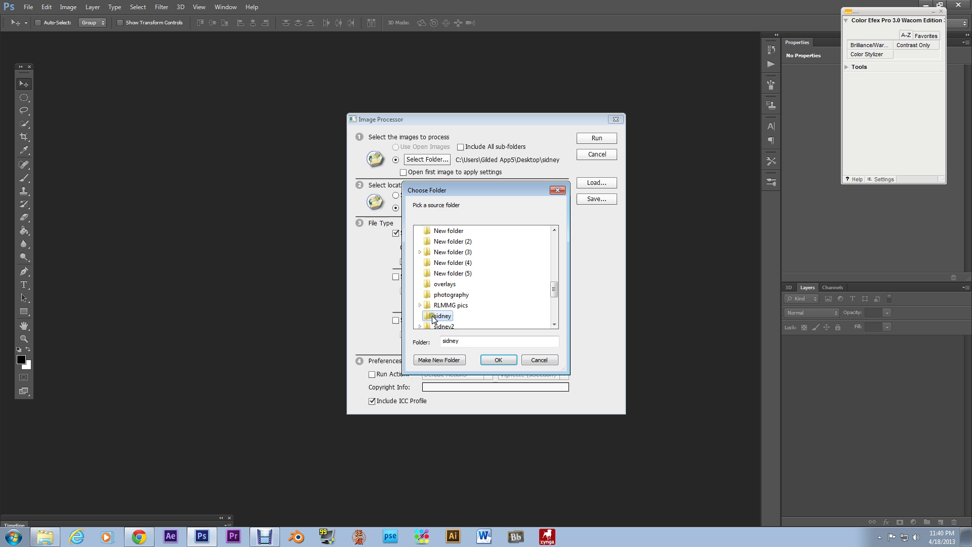
pyautogui.click(439, 316)
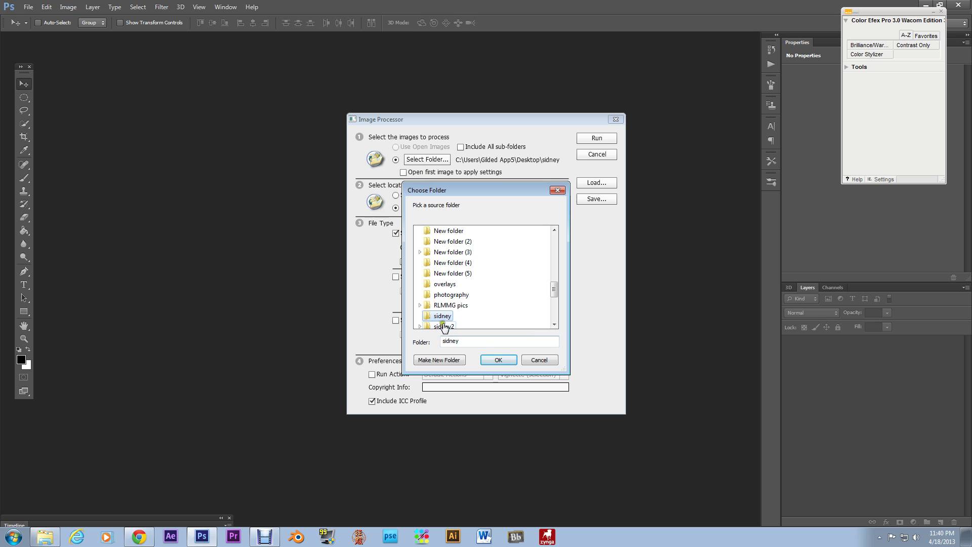
pyautogui.click(493, 359)
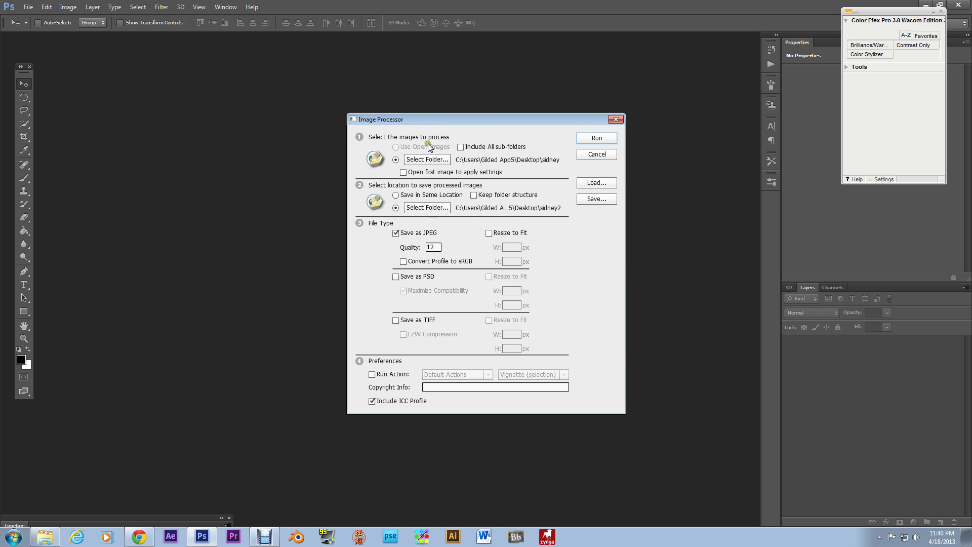
# - Keep sidney as the source and set sidney2 as the destination folder
pyautogui.click(429, 159)
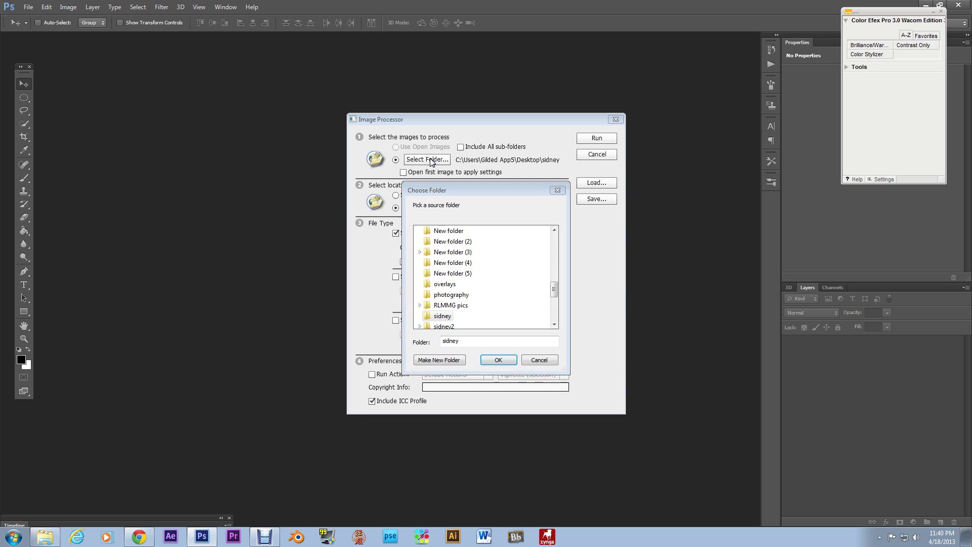
pyautogui.click(536, 360)
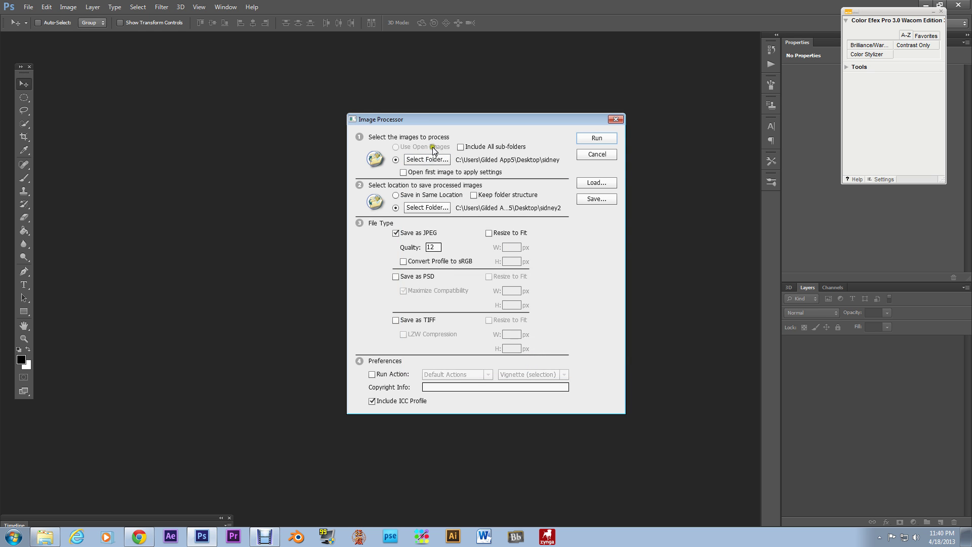
pyautogui.click(428, 160)
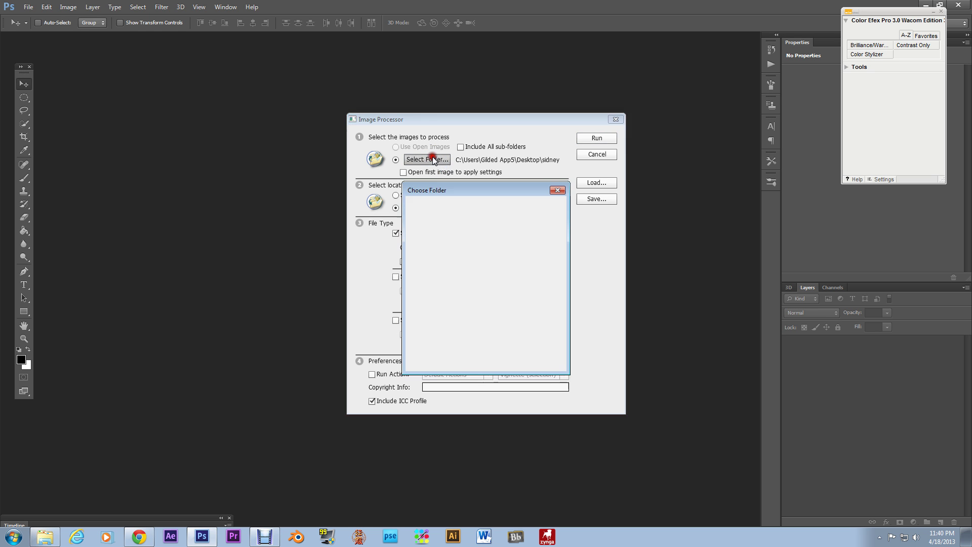
pyautogui.click(558, 190)
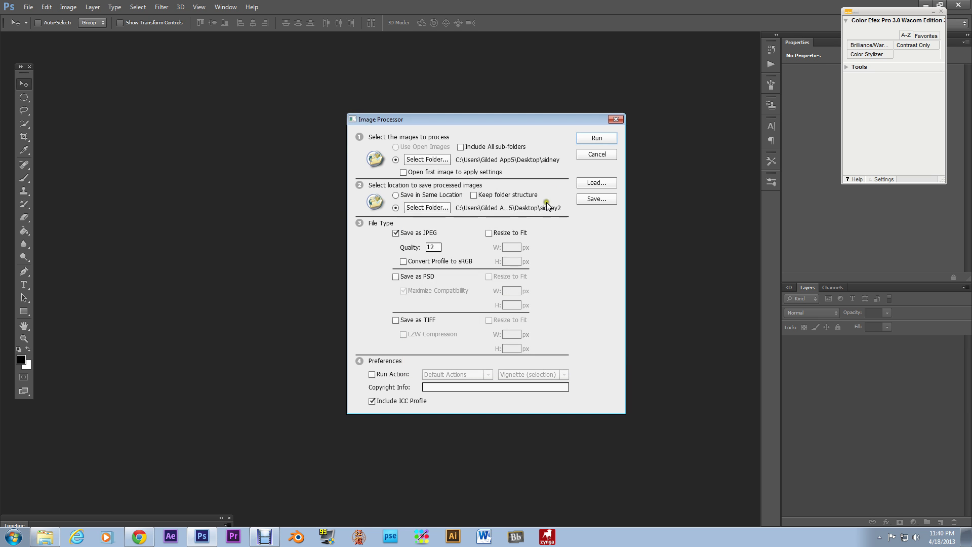
pyautogui.click(436, 208)
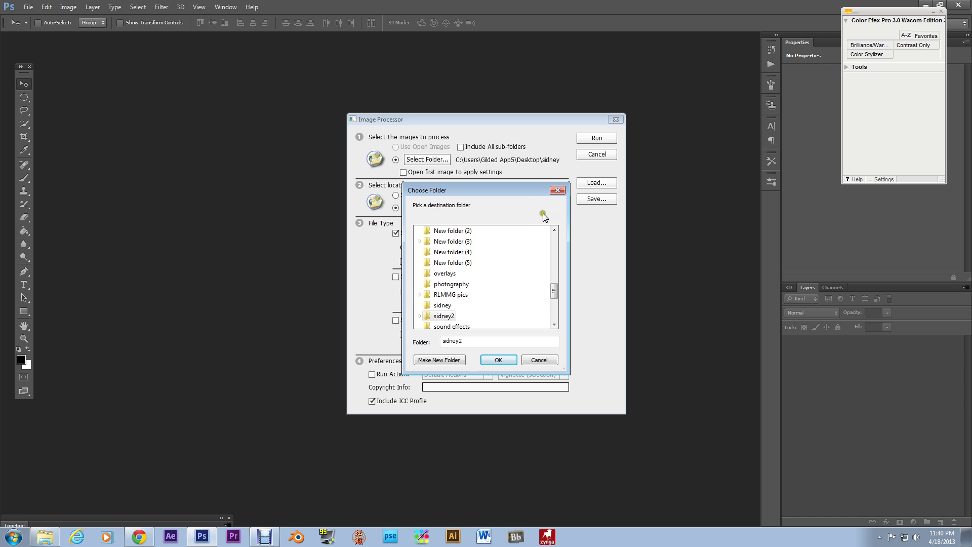
pyautogui.click(557, 191)
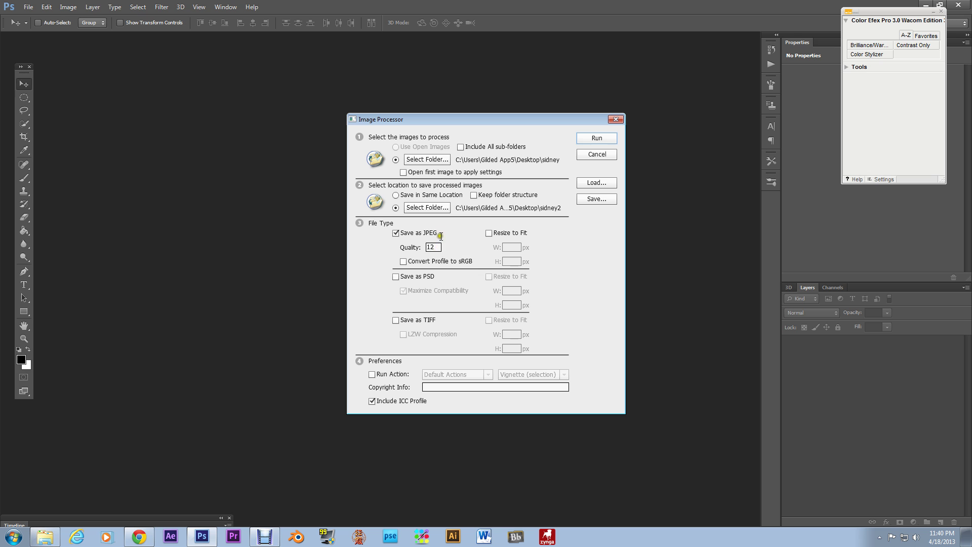
# - Toggle Save as PSD and TIFF on and back off, leaving JPEG-only output
pyautogui.click(394, 276)
pyautogui.click(395, 320)
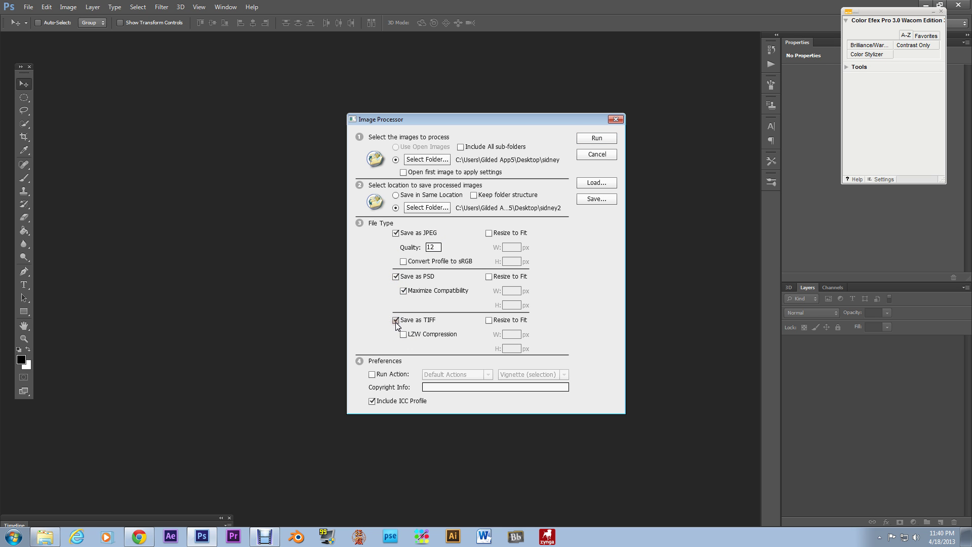
pyautogui.click(395, 320)
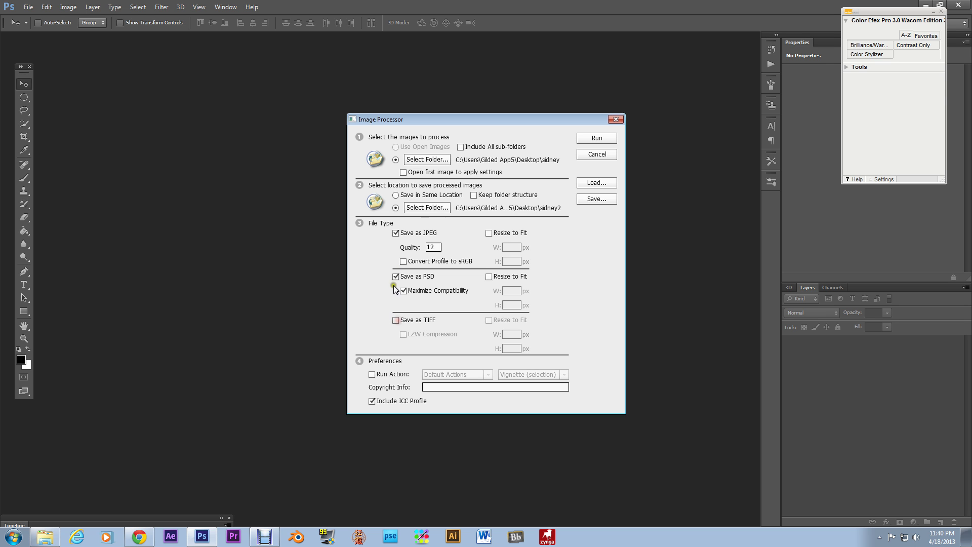
pyautogui.click(396, 276)
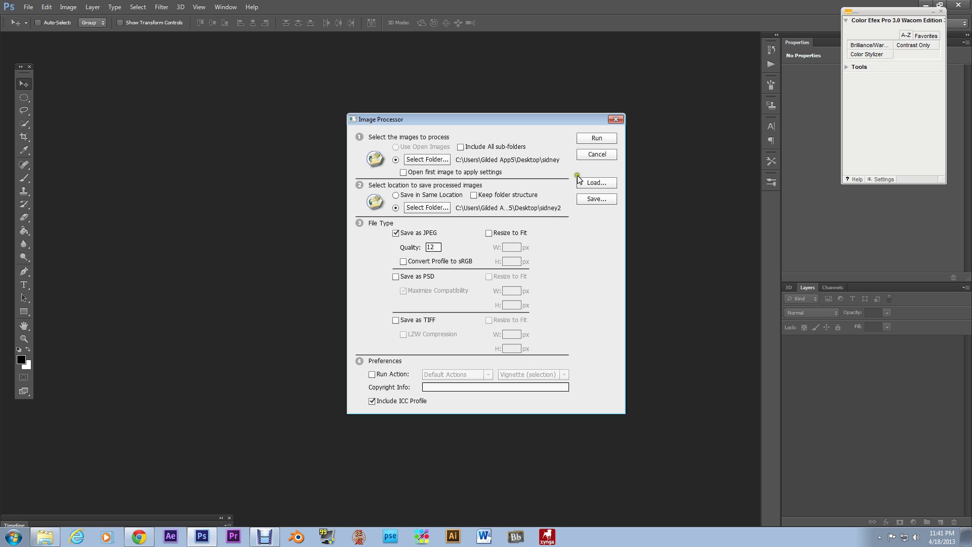
# - Run the conversion, confirm the folder prompt with OK, and restore down Photoshop
pyautogui.click(598, 138)
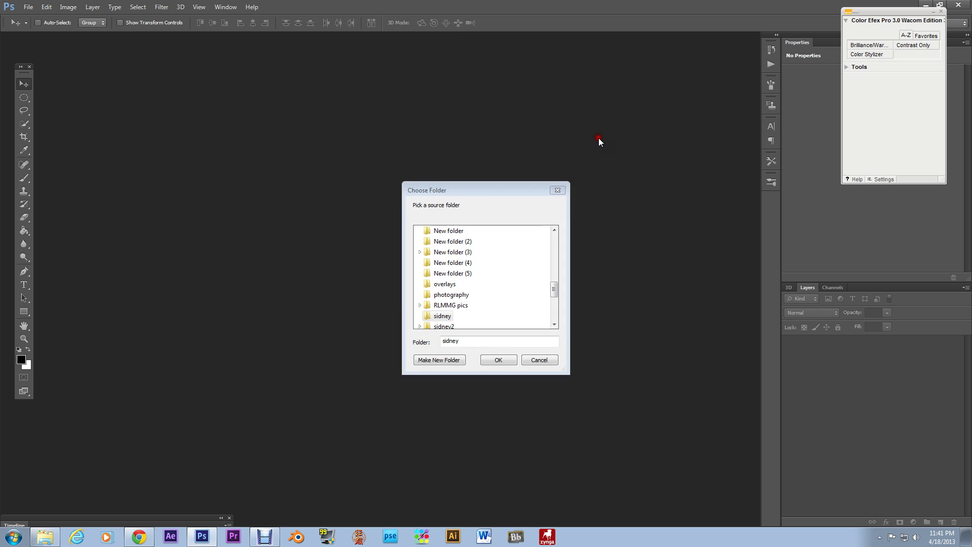
pyautogui.click(508, 355)
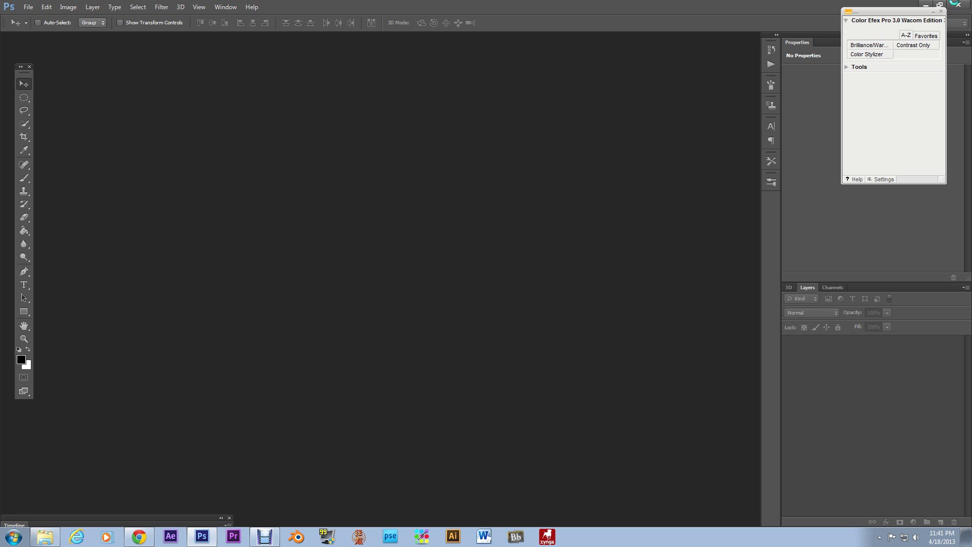
pyautogui.click(939, 4)
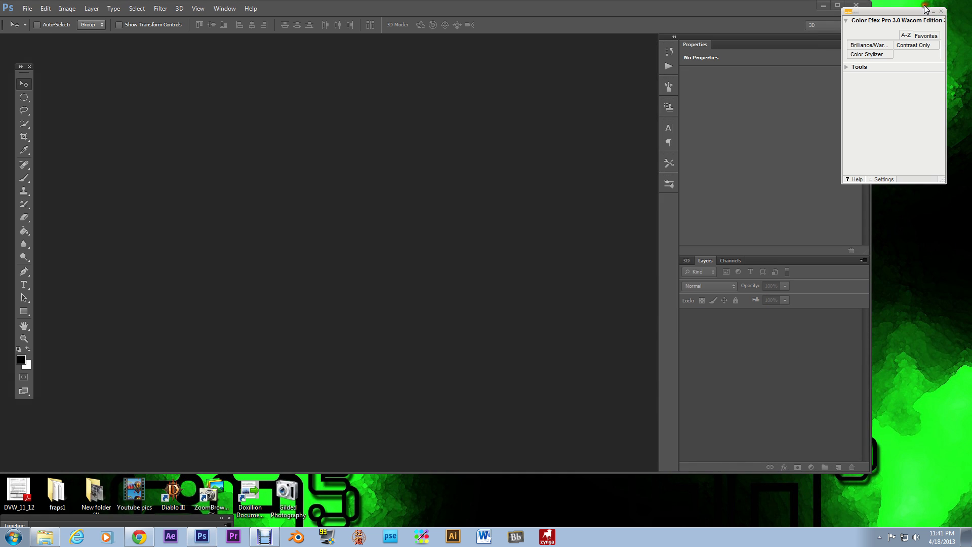
# - Minimize Photoshop, restore it from the taskbar, and relaunch Image Processor
pyautogui.click(823, 6)
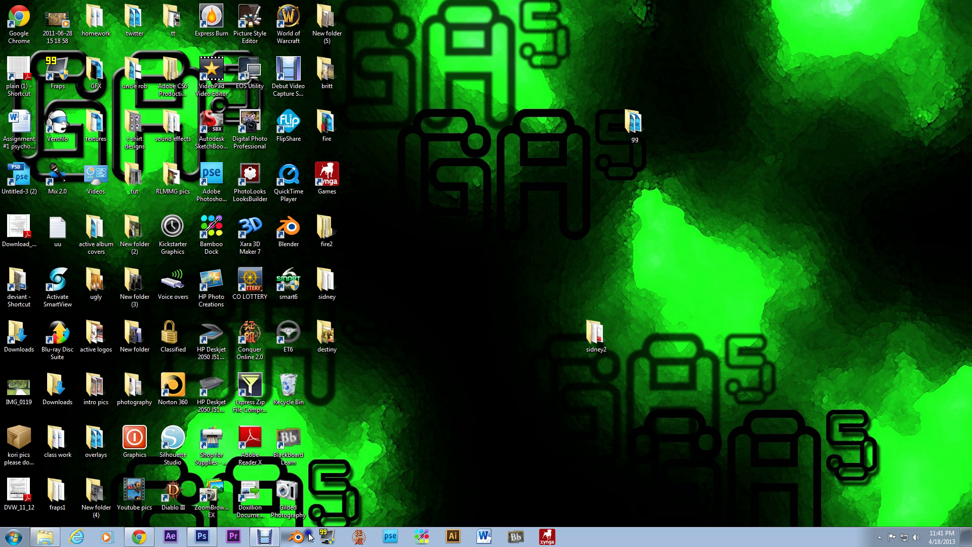
pyautogui.click(203, 537)
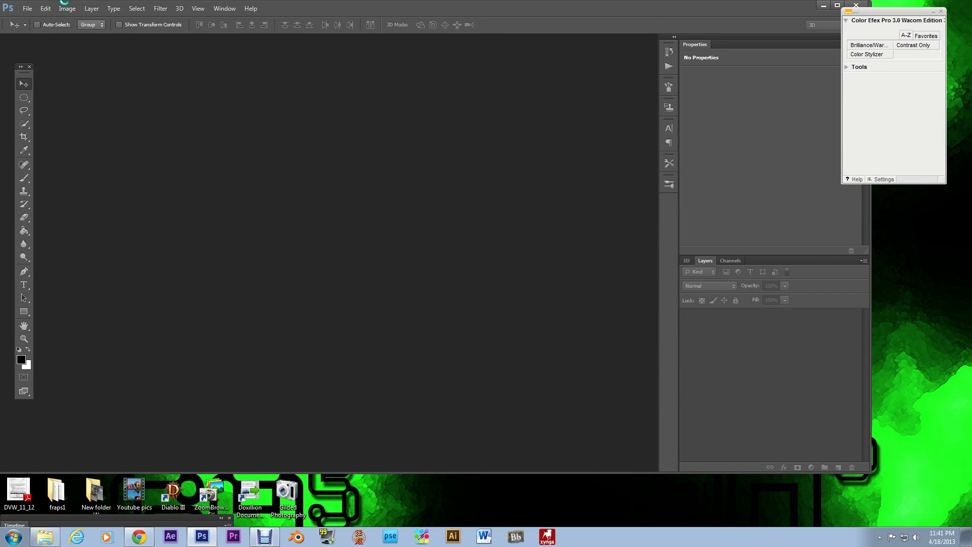
pyautogui.click(31, 10)
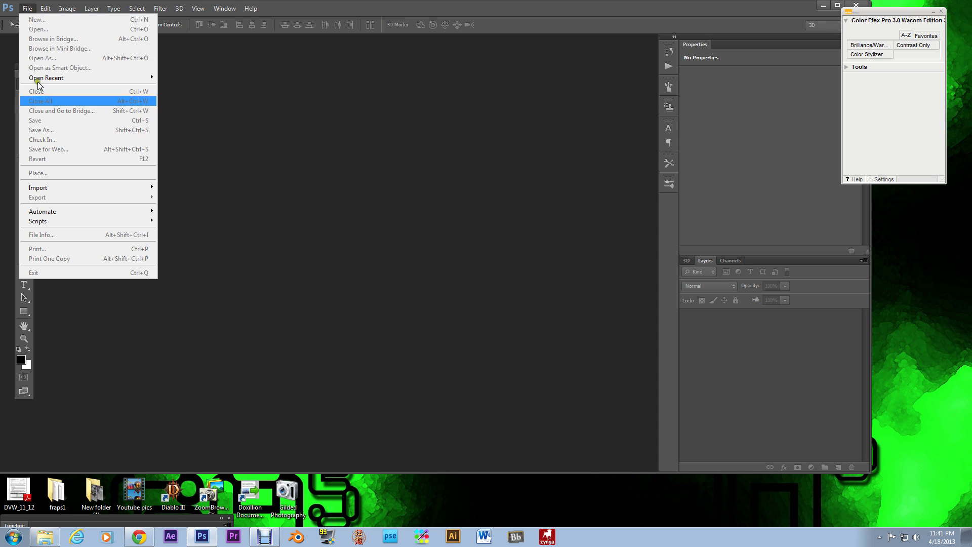
pyautogui.moveTo(38, 221)
pyautogui.click(189, 226)
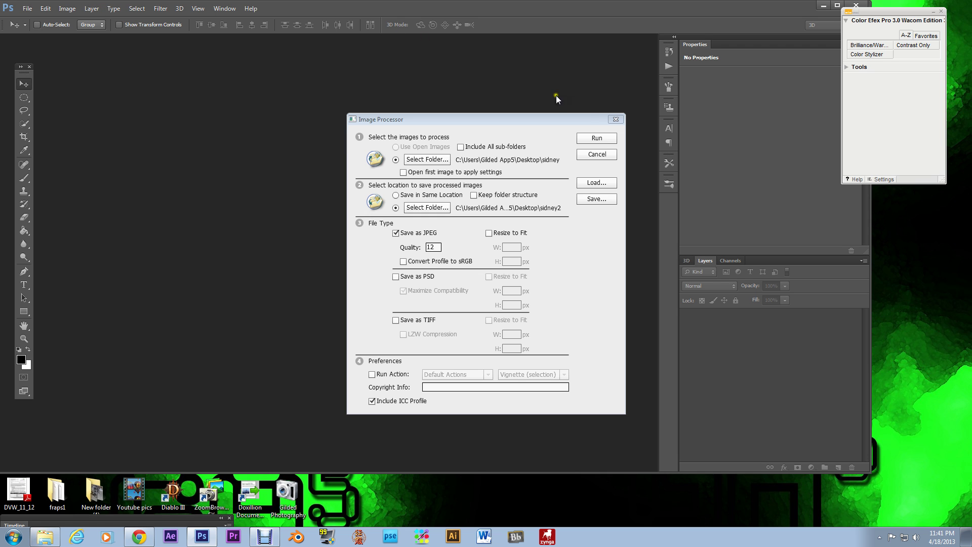
# - Close Image Processor, relaunch it over IMG_2411.CR2, and drag the dialog left
pyautogui.click(615, 120)
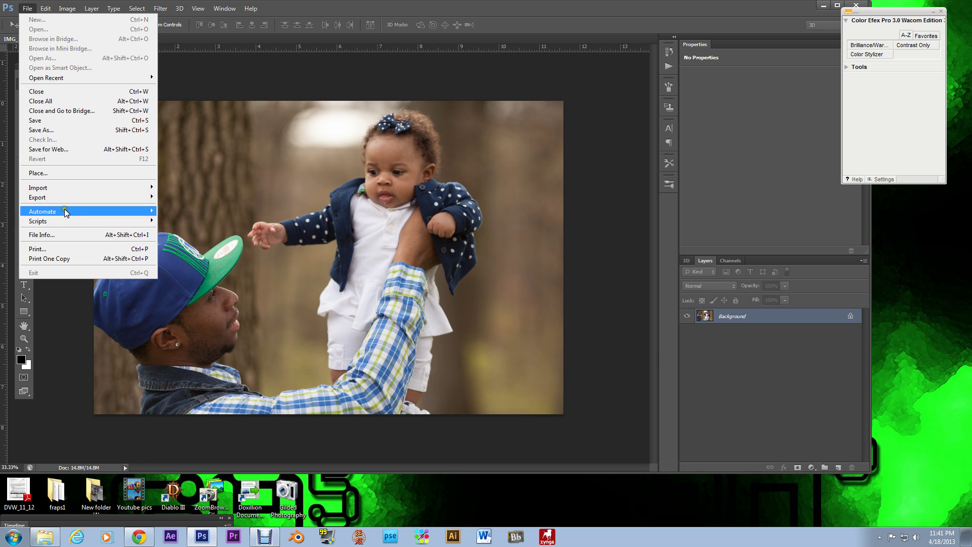
pyautogui.moveTo(38, 221)
pyautogui.click(168, 219)
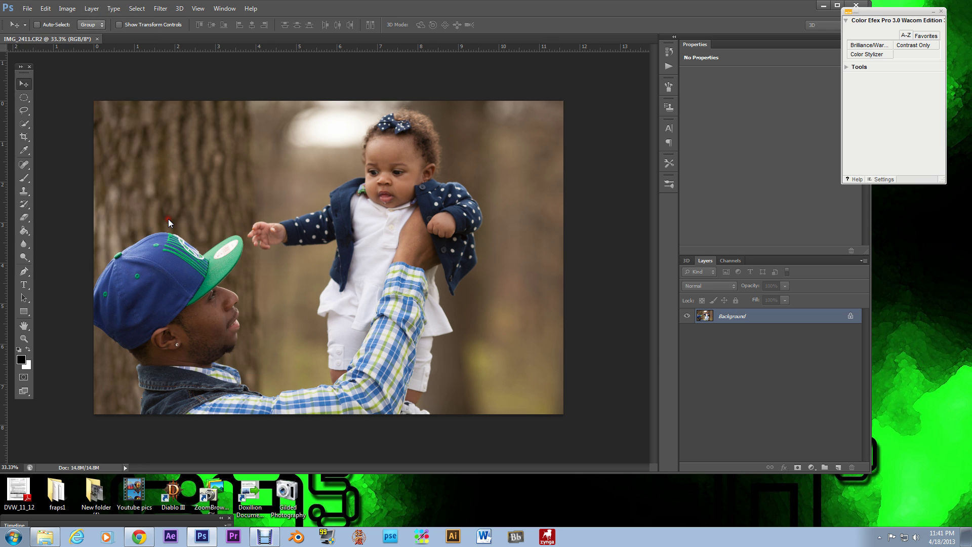
pyautogui.moveTo(423, 122)
pyautogui.mouseDown()
pyautogui.moveTo(183, 137)
pyautogui.moveTo(248, 140)
pyautogui.mouseUp()
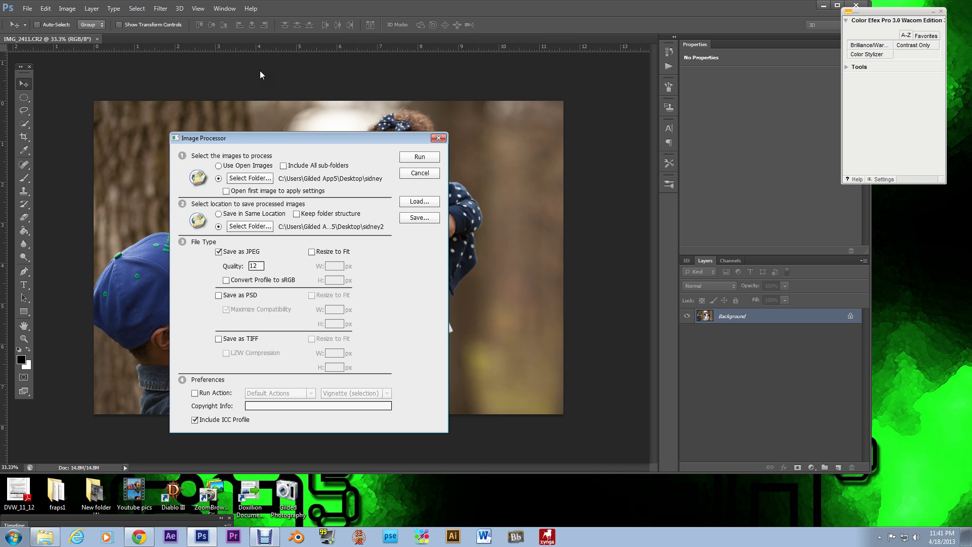
pyautogui.click(33, 9)
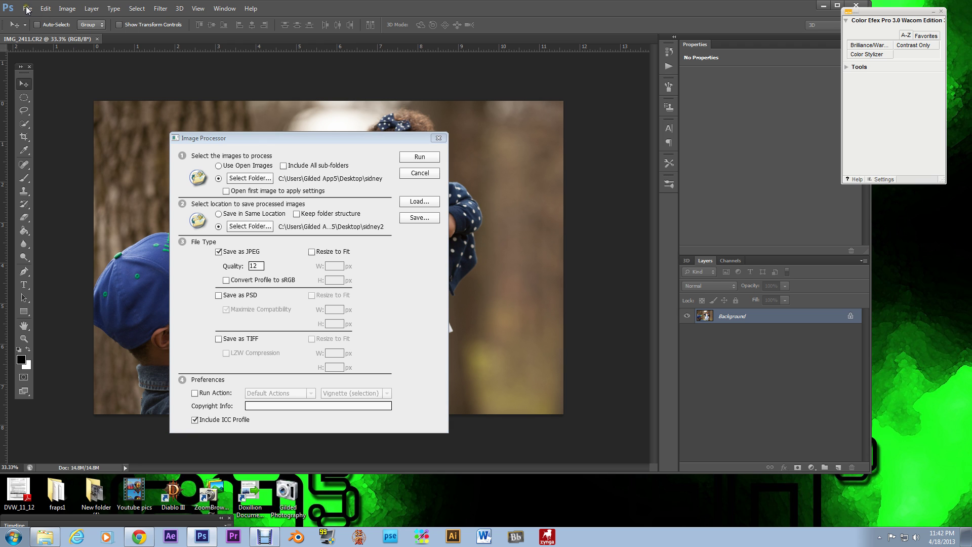